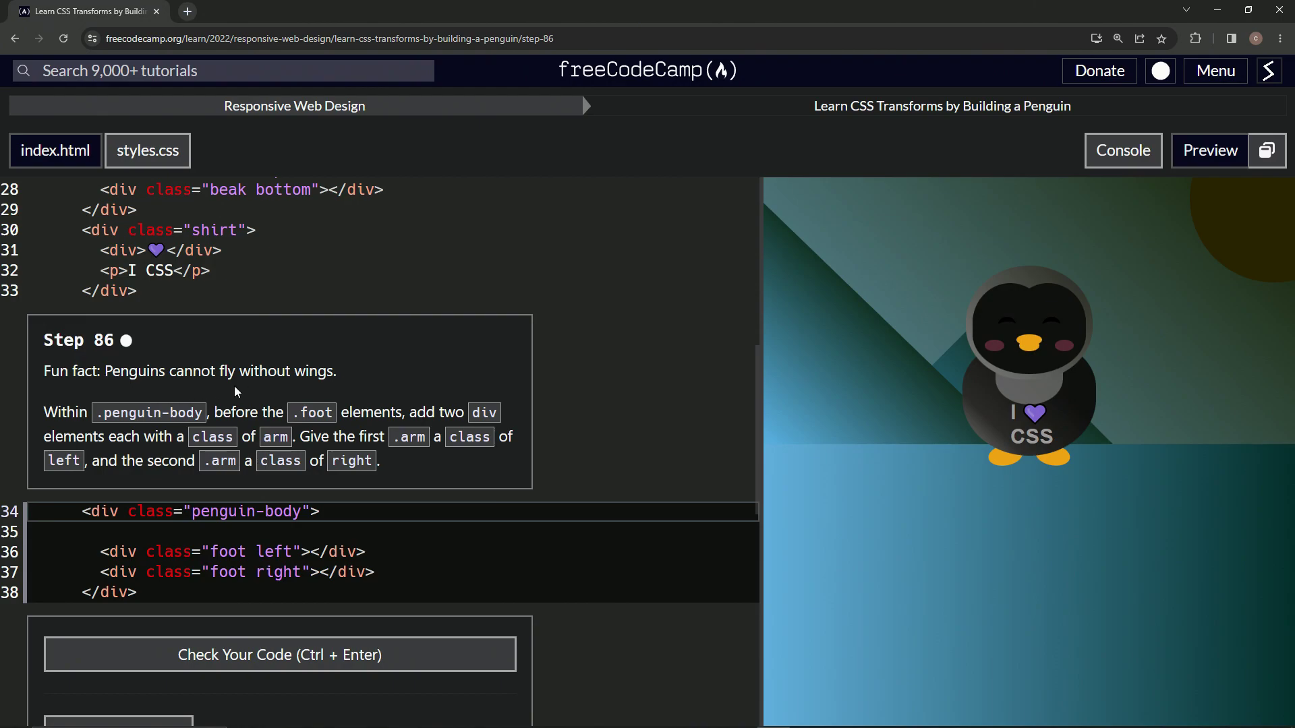
Step: Paste copies of the two foot div lines after the penguin-body opening tag and rename them arm left and arm right
left_click_drag(105, 373, 334, 375)
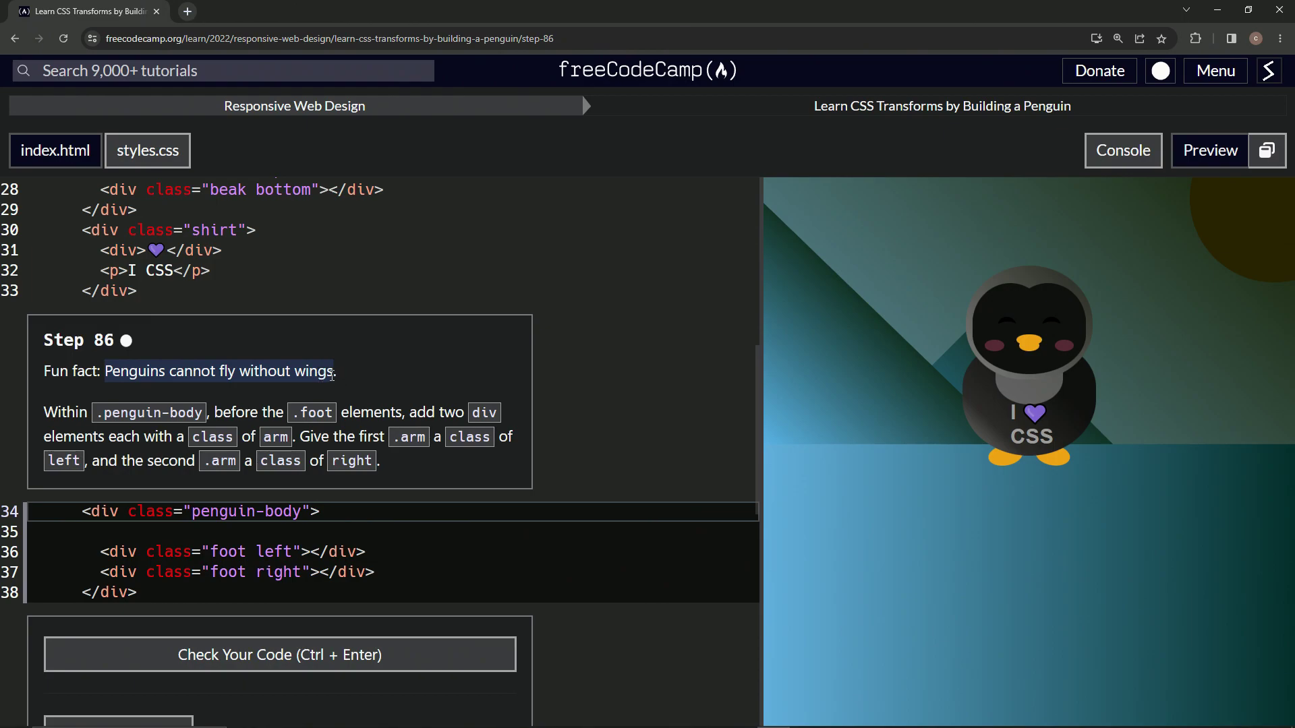
left_click(365, 386)
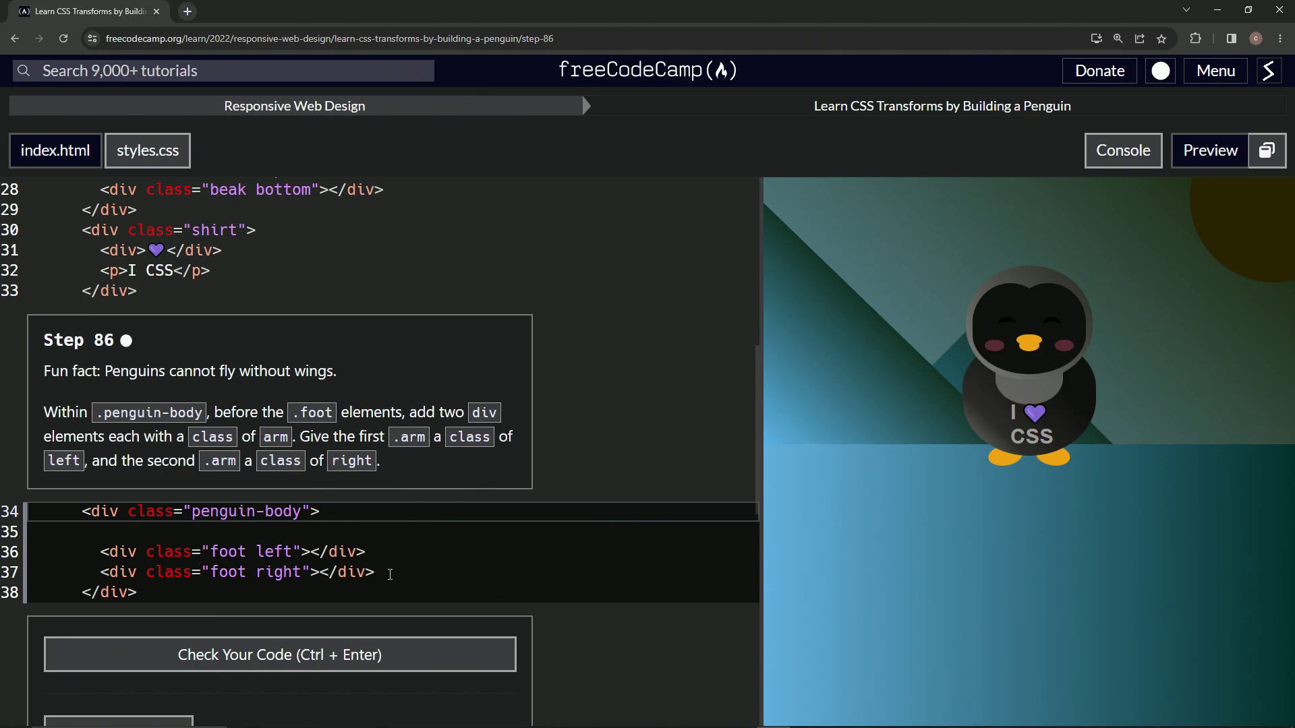
left_click_drag(390, 574, 383, 534)
key("ctrl+c")
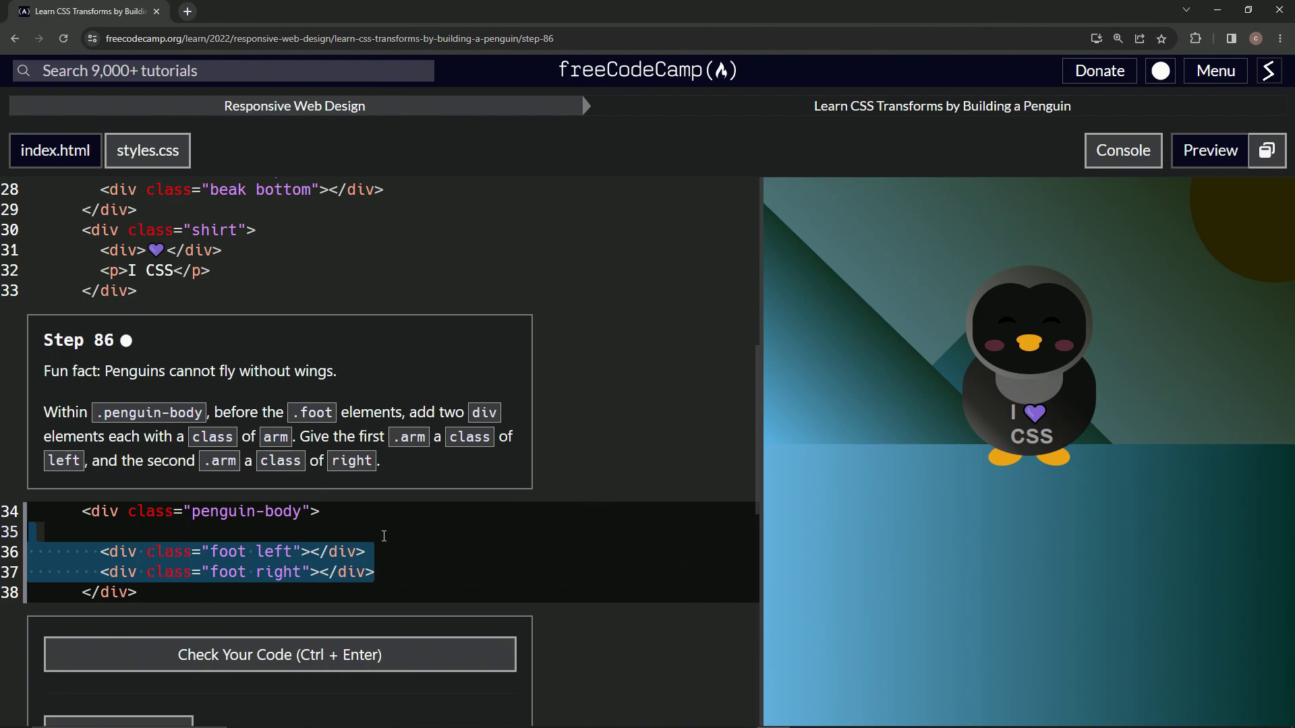
left_click(335, 513)
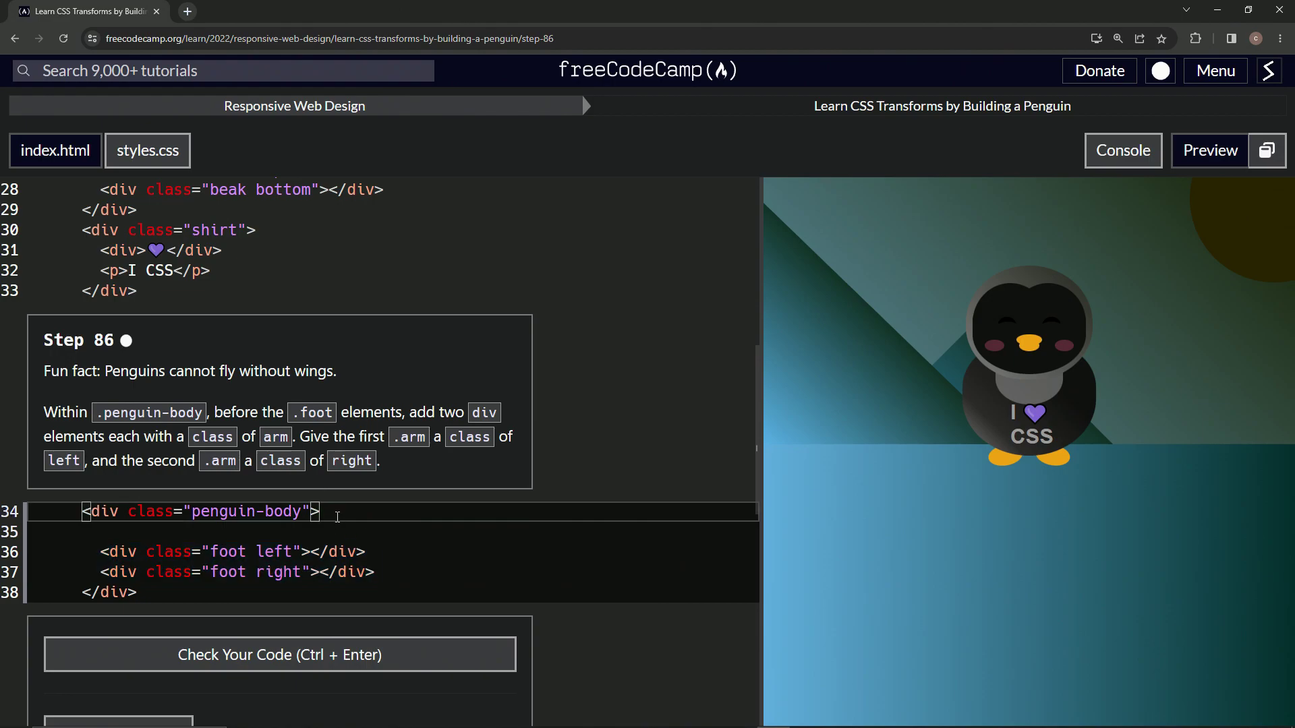
key("ctrl+v")
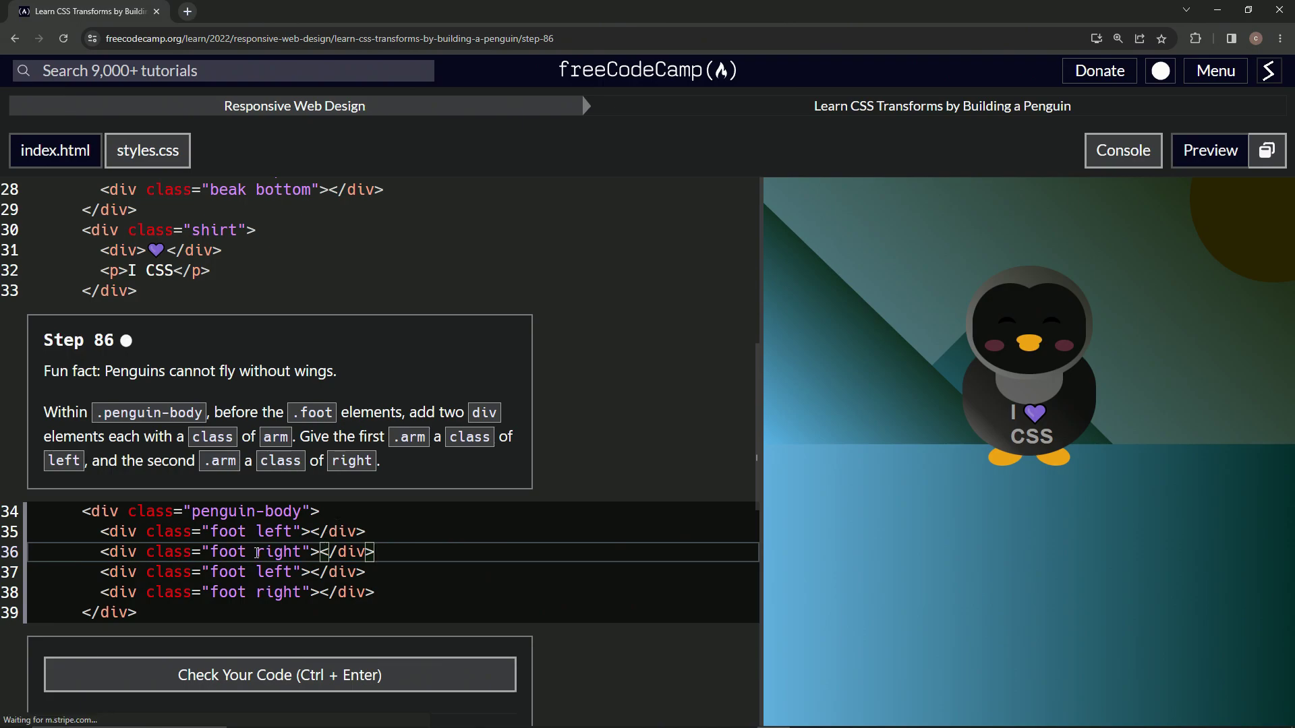
double_click(226, 530)
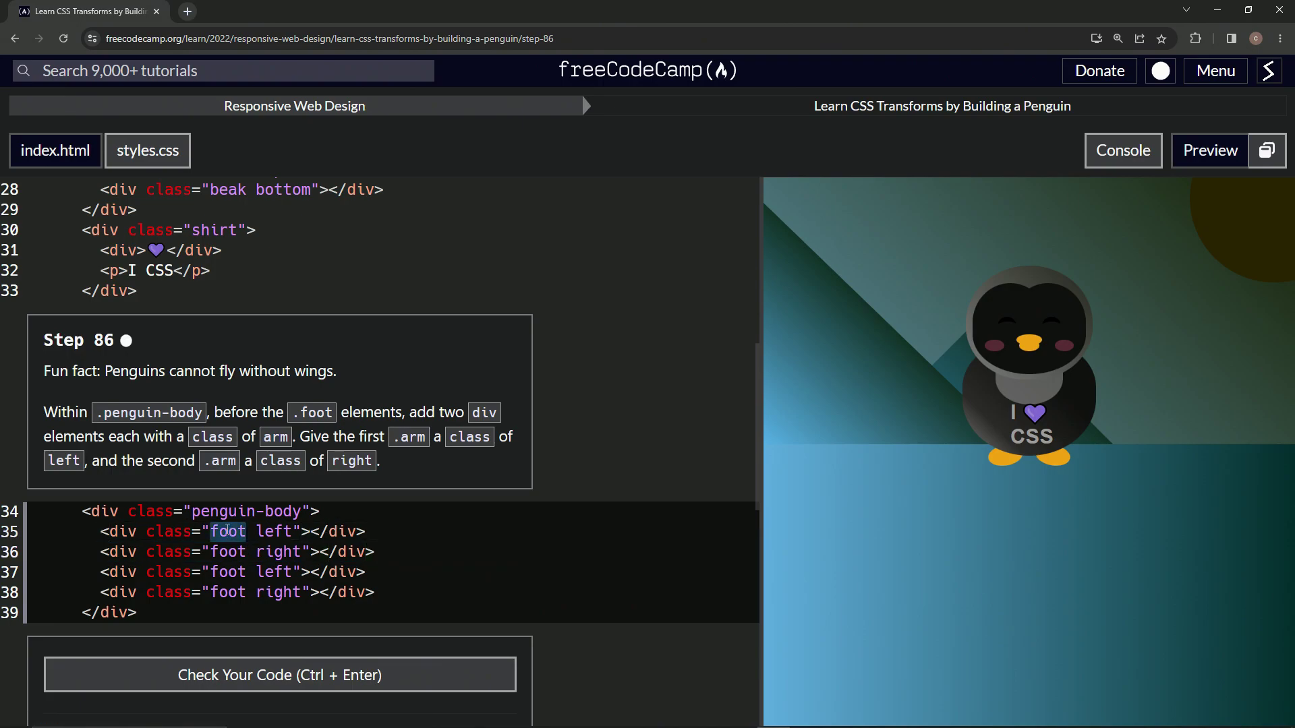
type("arm")
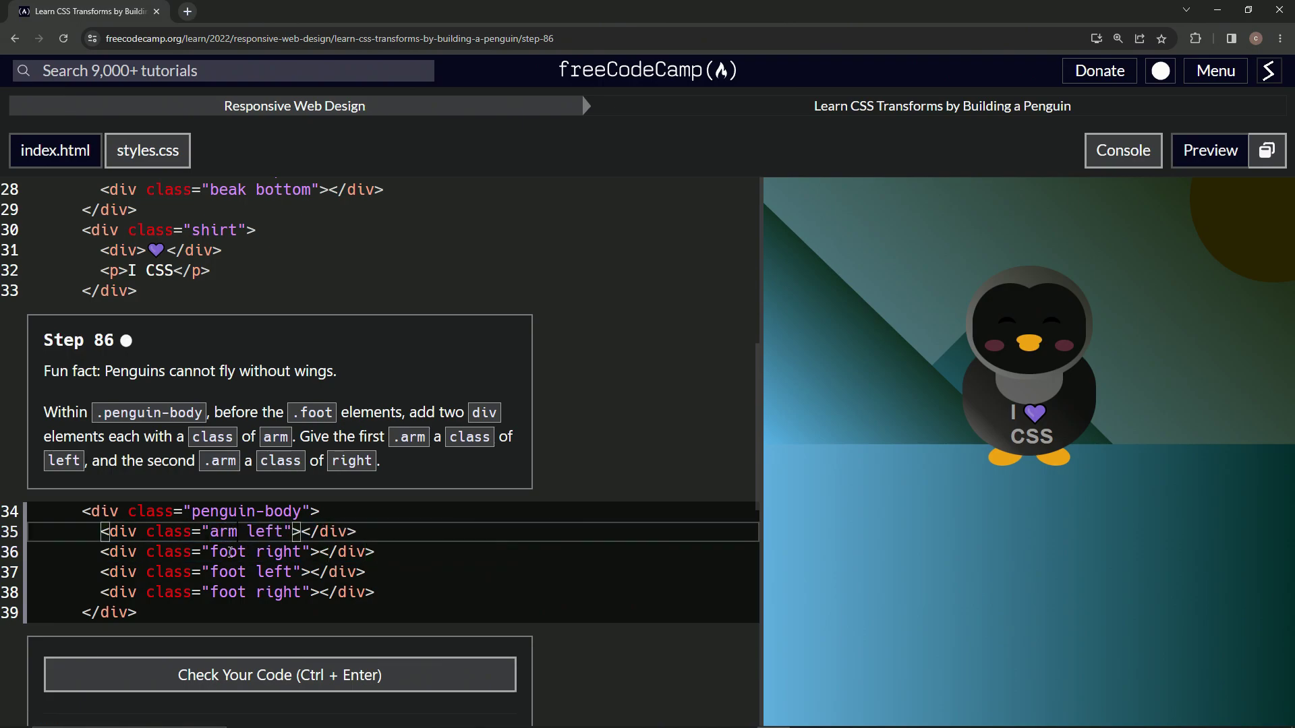
double_click(230, 551)
type("ar")
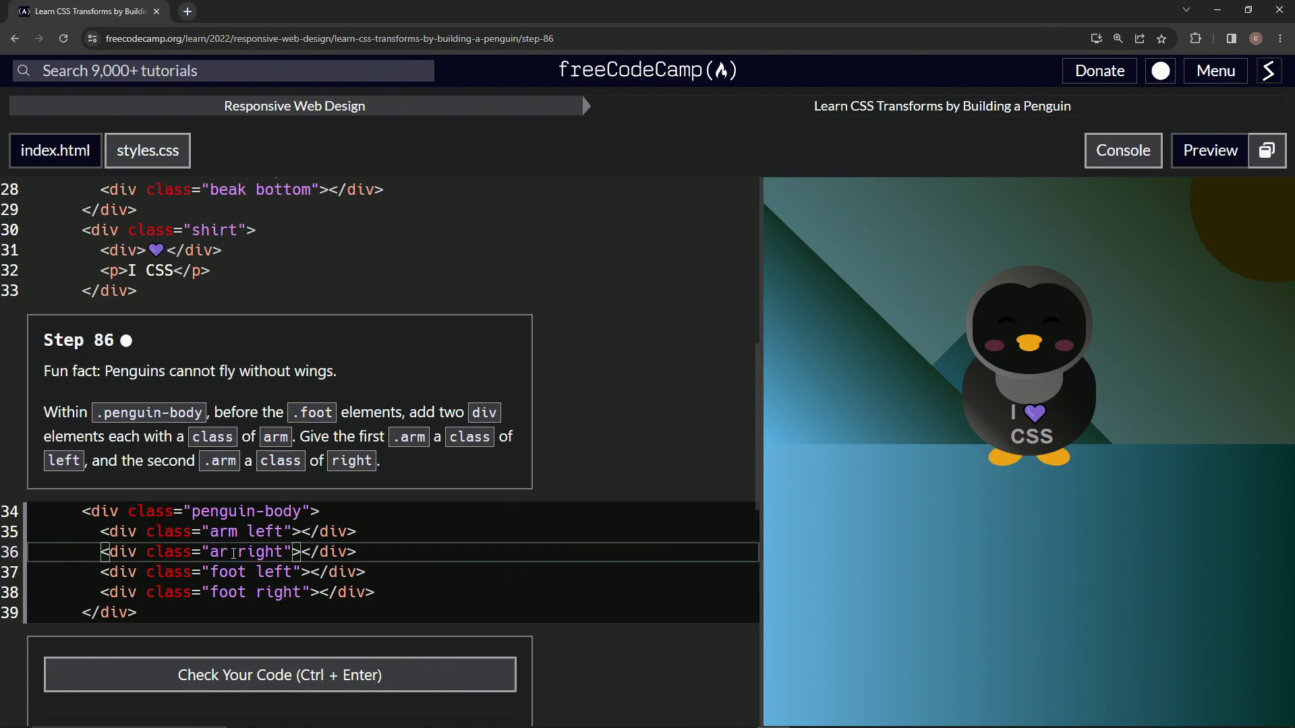
type("m")
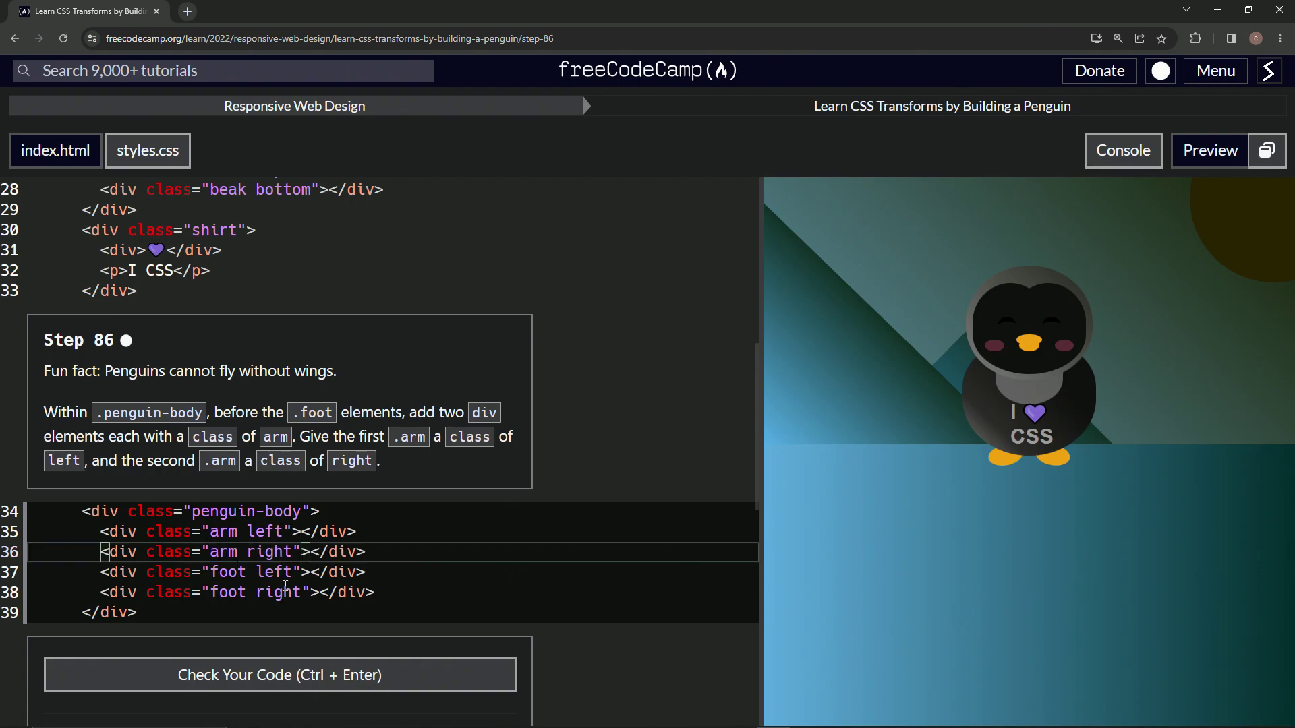
Step: Run the Step 86 tests, then submit the passing code to advance to Step 87
left_click(315, 687)
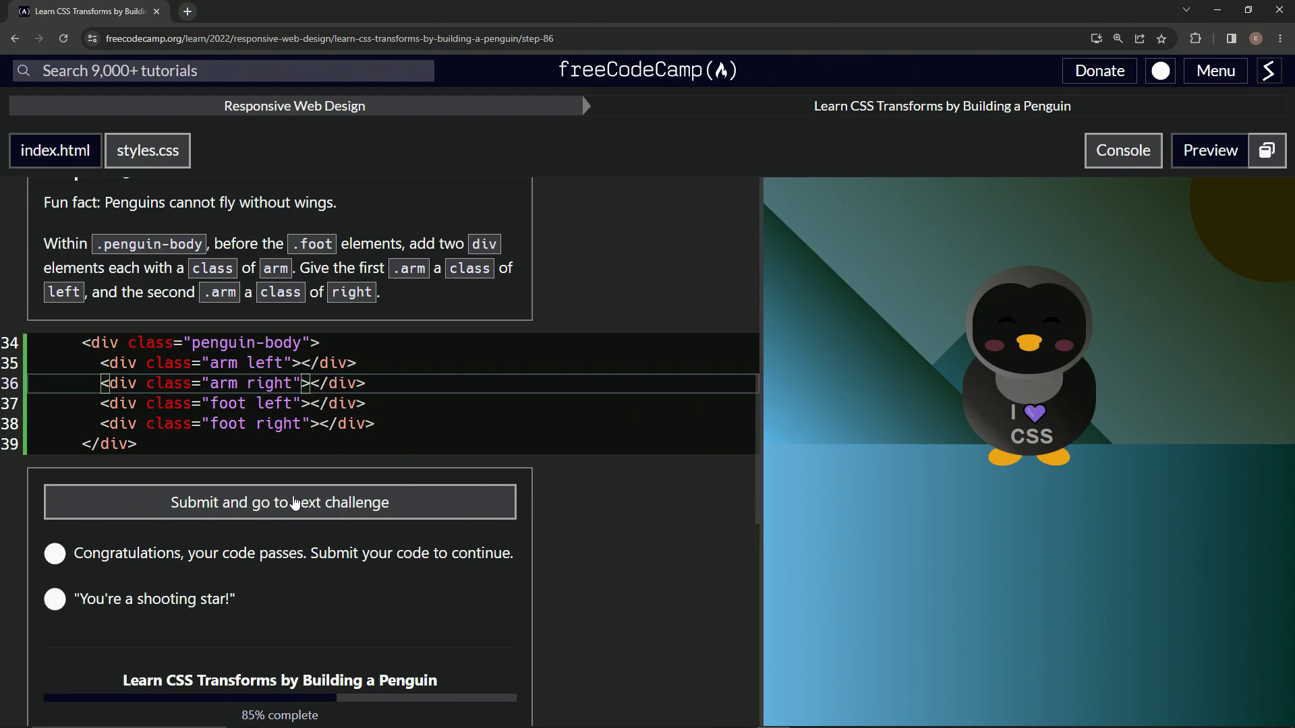
left_click(290, 505)
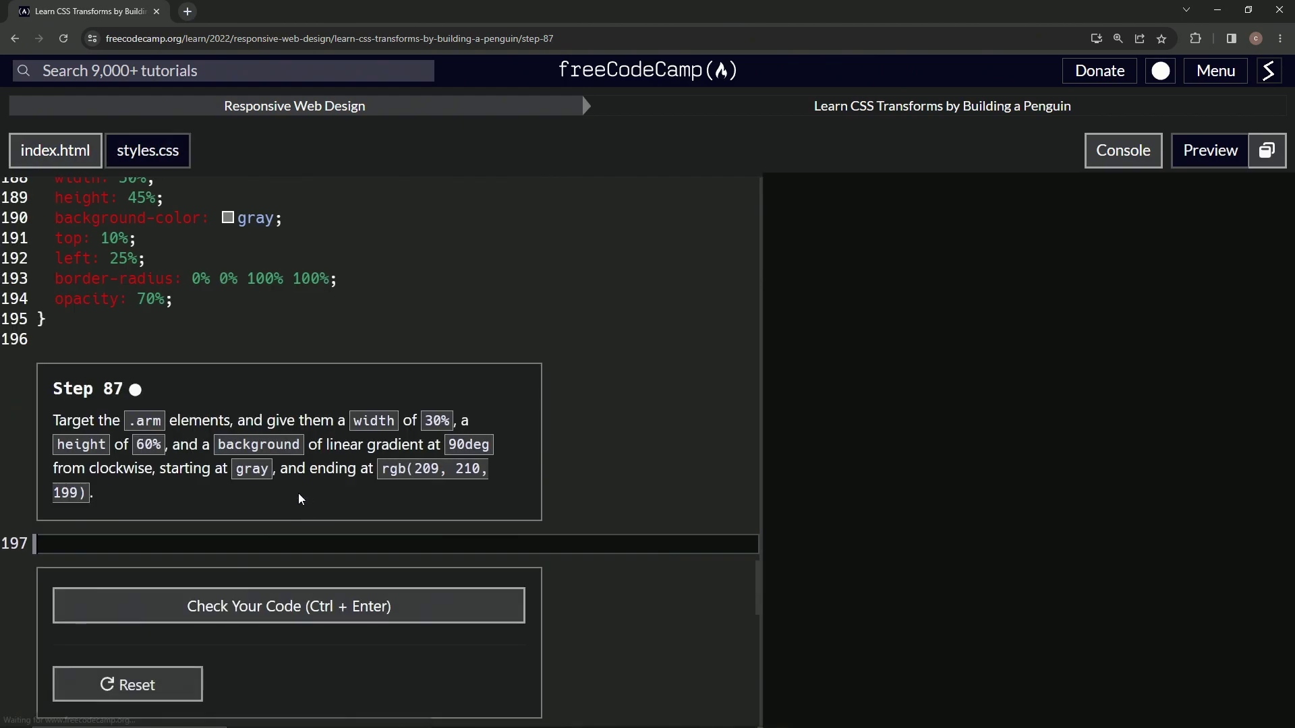